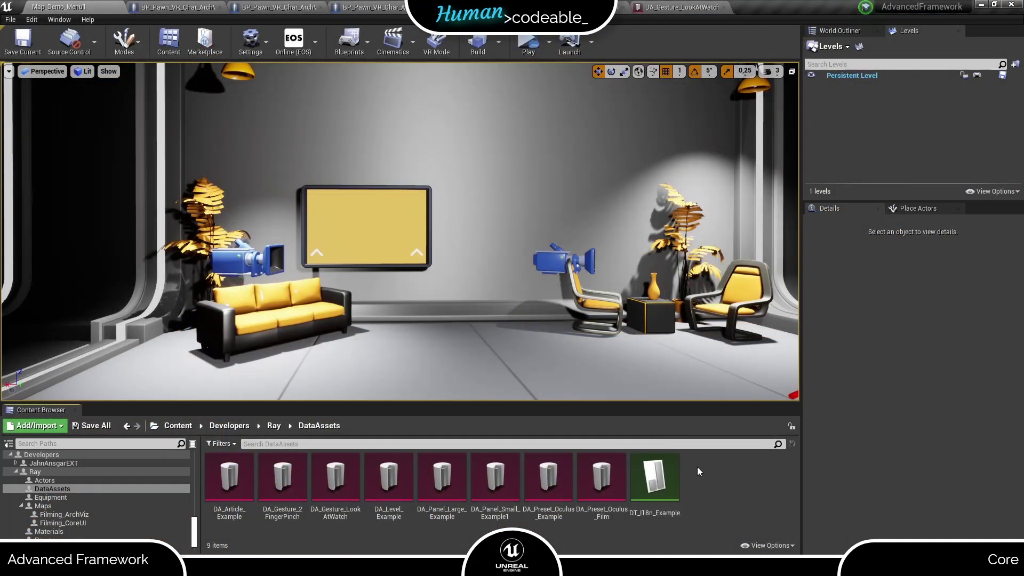
# Create a PDA_Gesture data asset in the DataAssets folder named 'DA_Gesture_Tuto'
pyautogui.rightClick(698, 473)
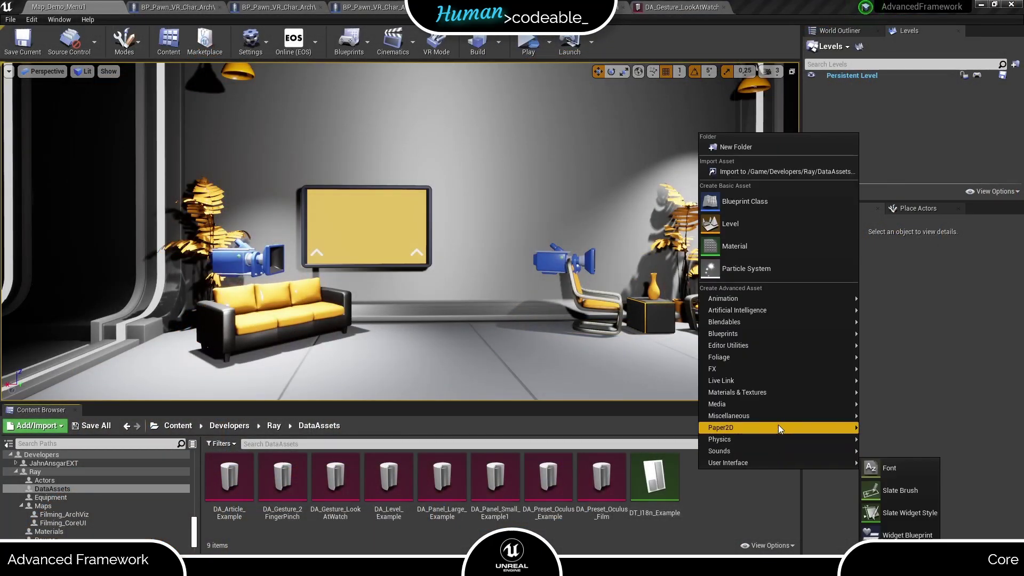
pyautogui.click(911, 342)
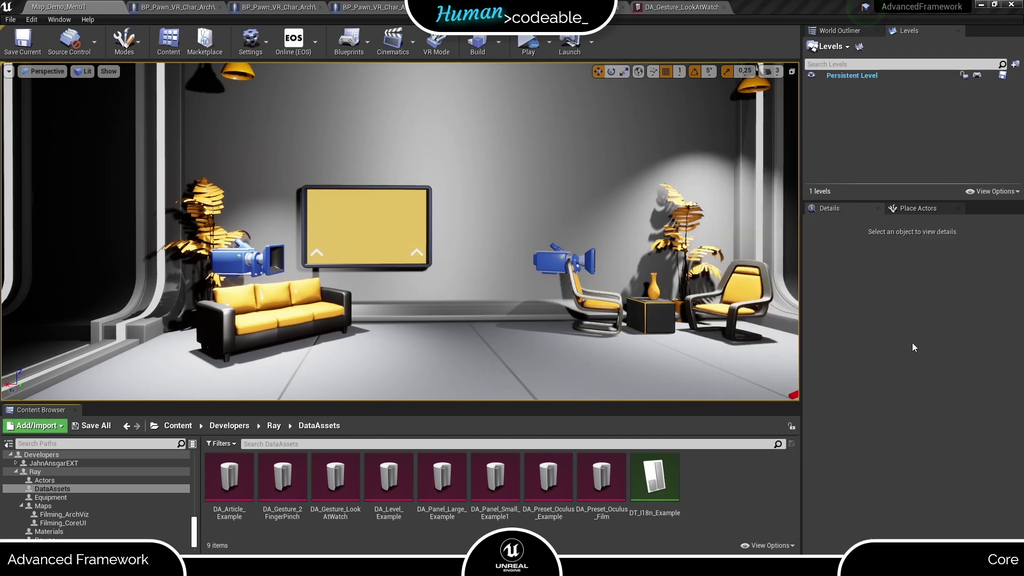
pyautogui.write('g')
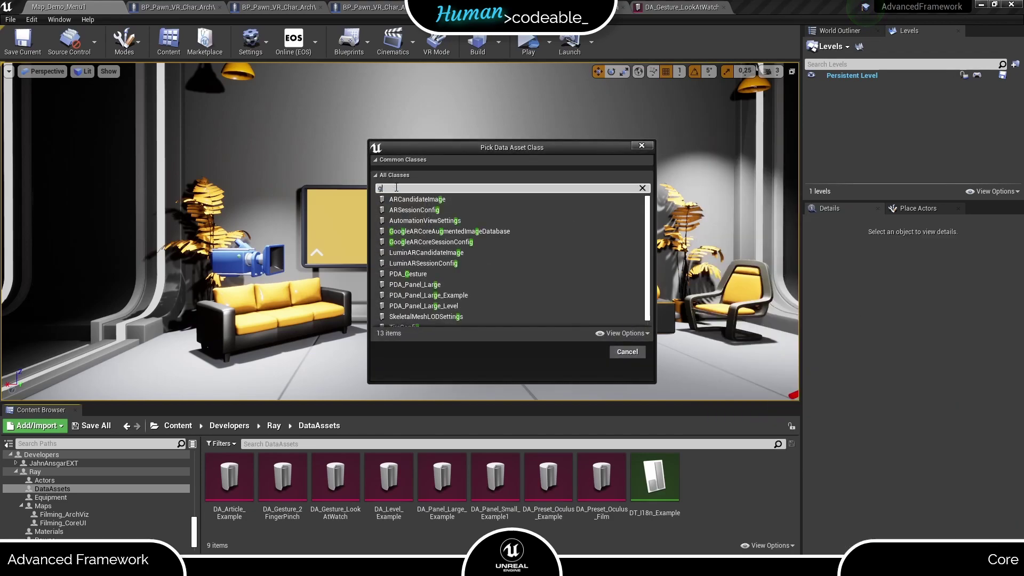
pyautogui.write('es')
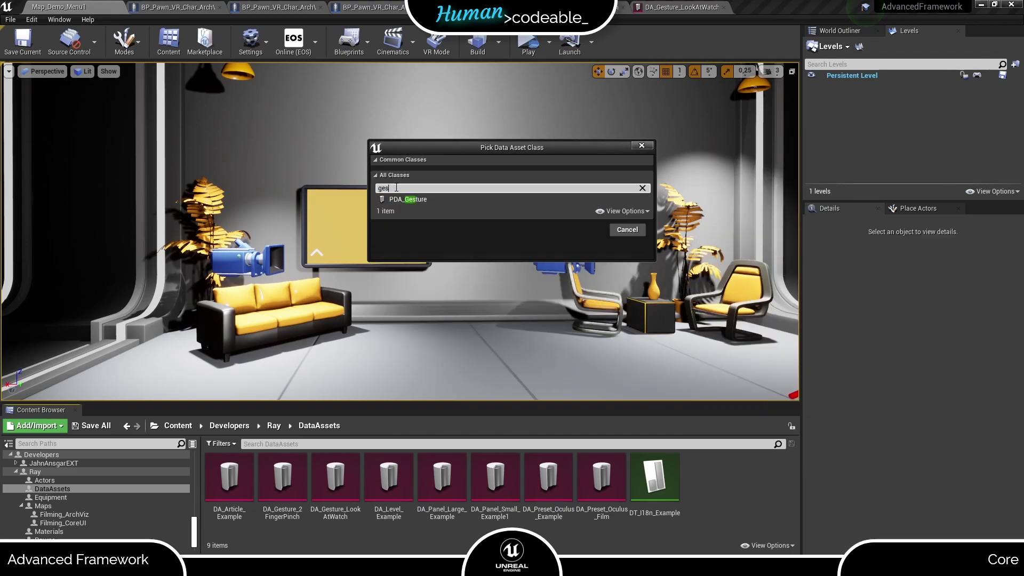
pyautogui.click(409, 200)
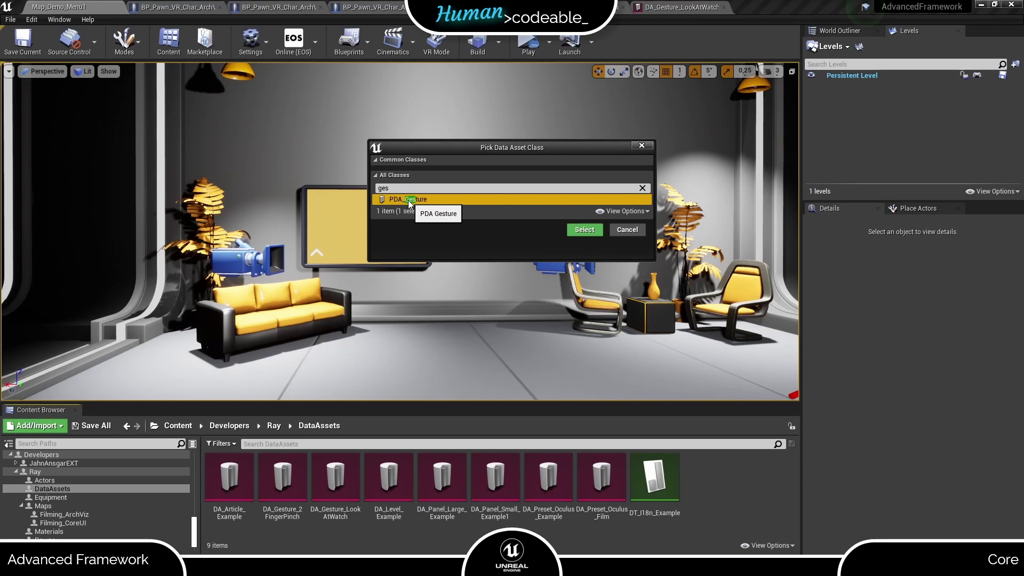
pyautogui.click(585, 230)
pyautogui.write('DA')
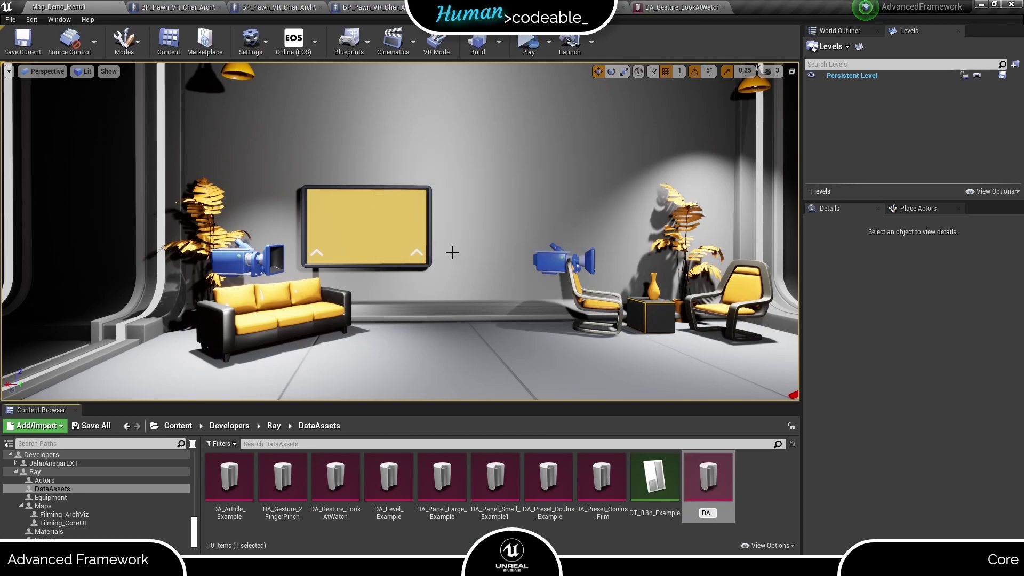
pyautogui.write('_Gesture_Tutorial')
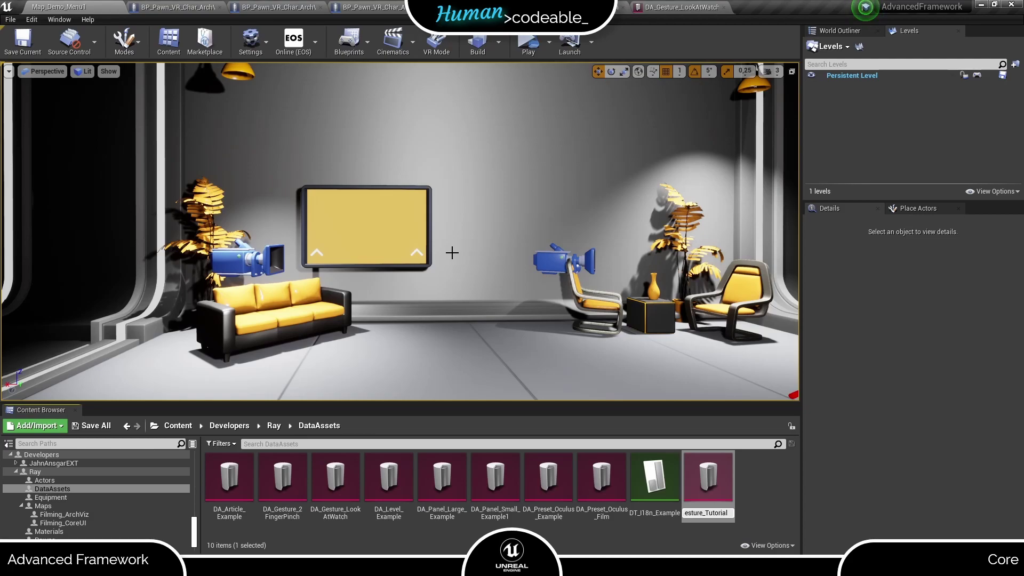
pyautogui.press('Return')
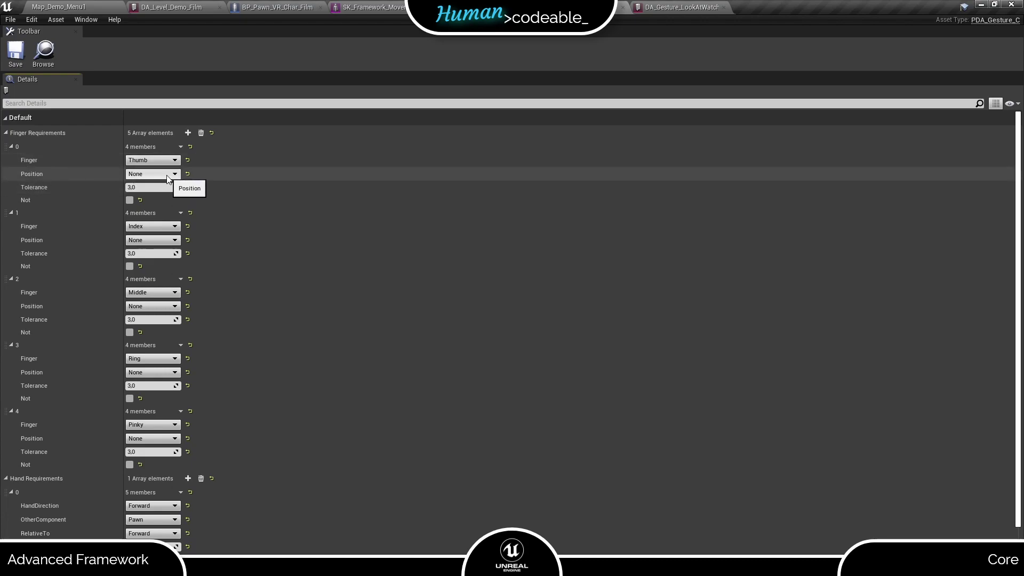
# Set finger positions 0–4 to Extended180, Extended90, ContractedOutward, ContractedInward and Pinch
pyautogui.click(167, 176)
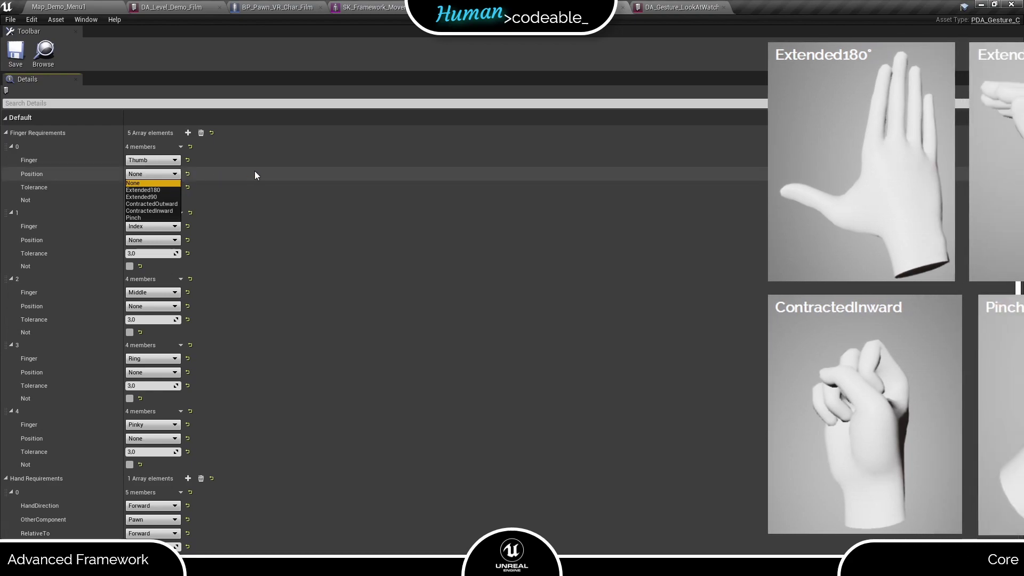
pyautogui.click(254, 175)
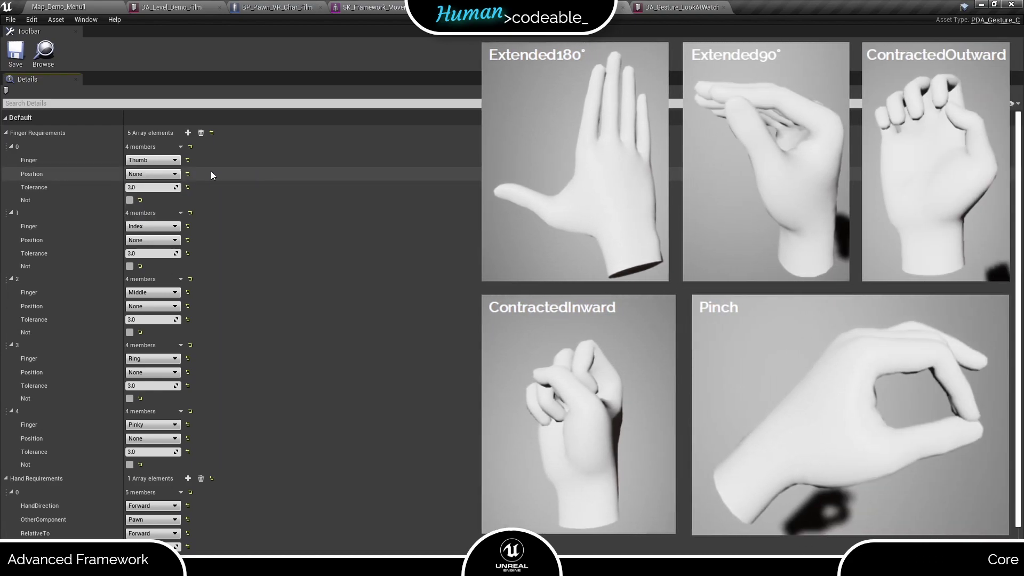
pyautogui.click(163, 175)
pyautogui.click(159, 190)
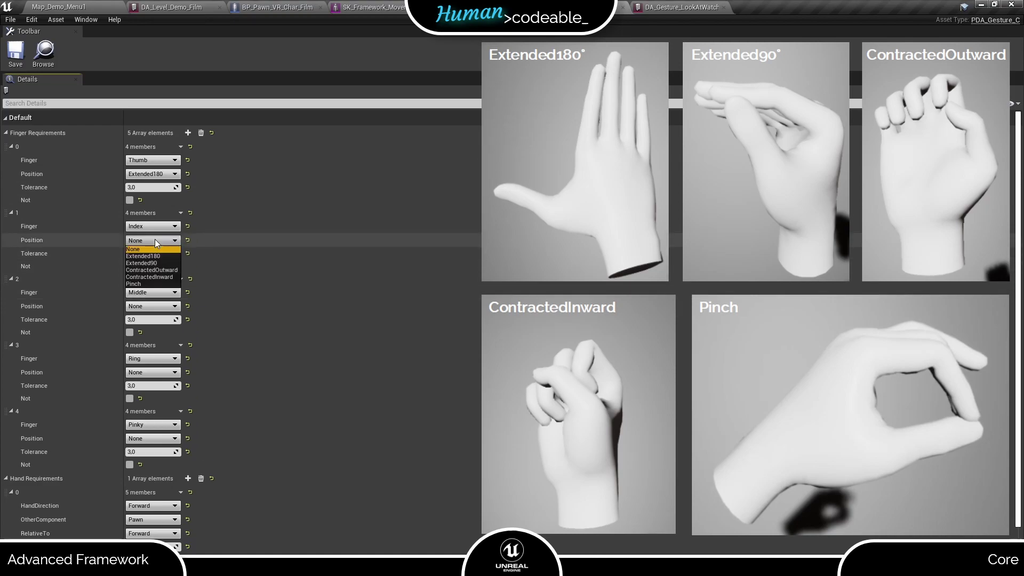
pyautogui.click(151, 262)
pyautogui.click(151, 306)
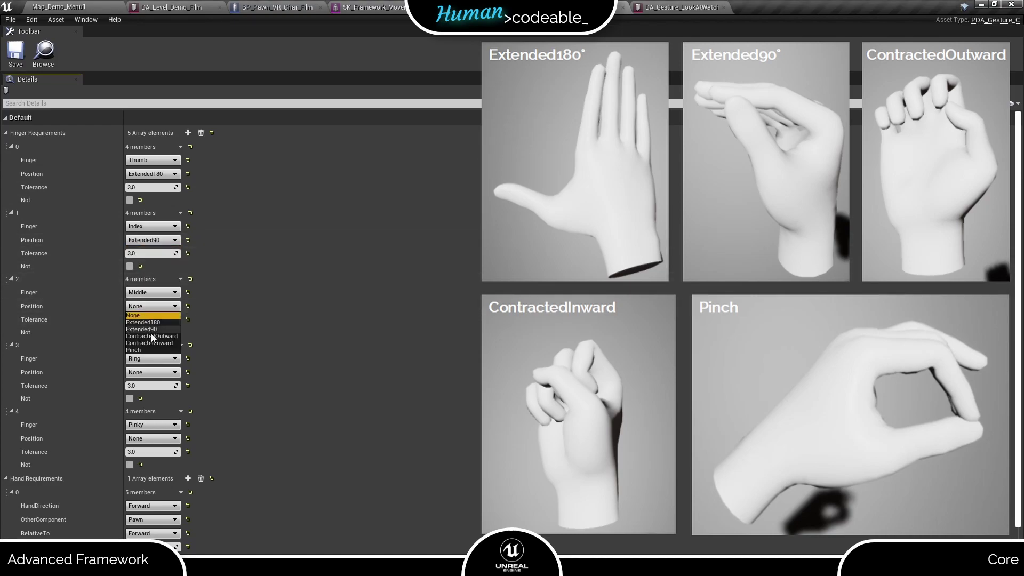
pyautogui.click(152, 336)
pyautogui.click(155, 372)
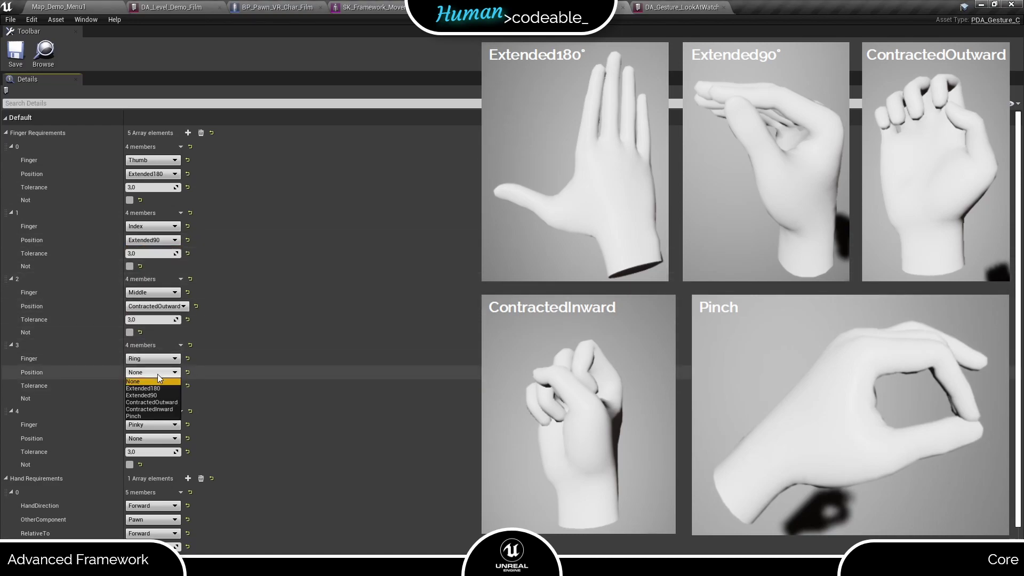
pyautogui.click(160, 407)
pyautogui.click(151, 439)
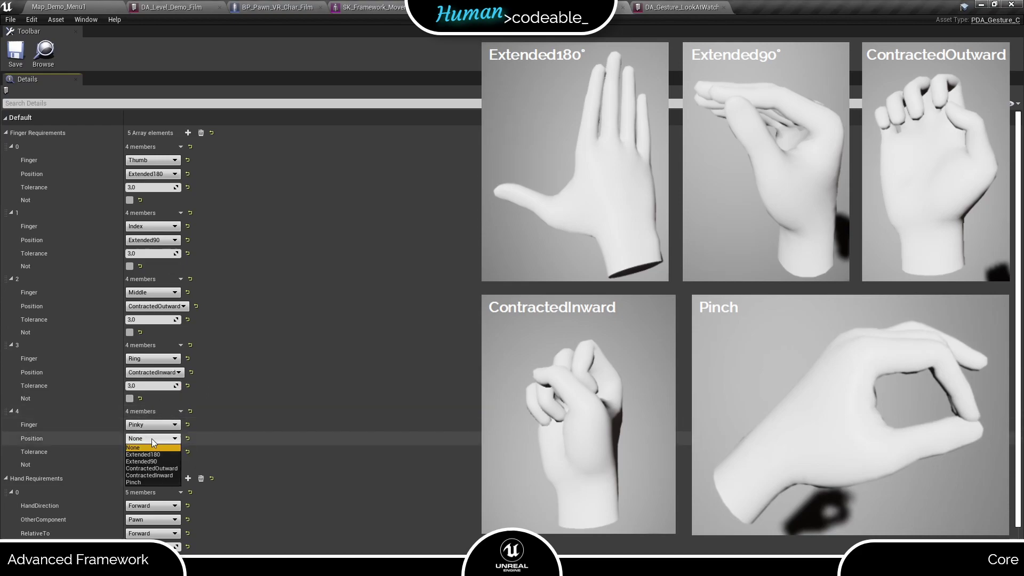
pyautogui.click(142, 482)
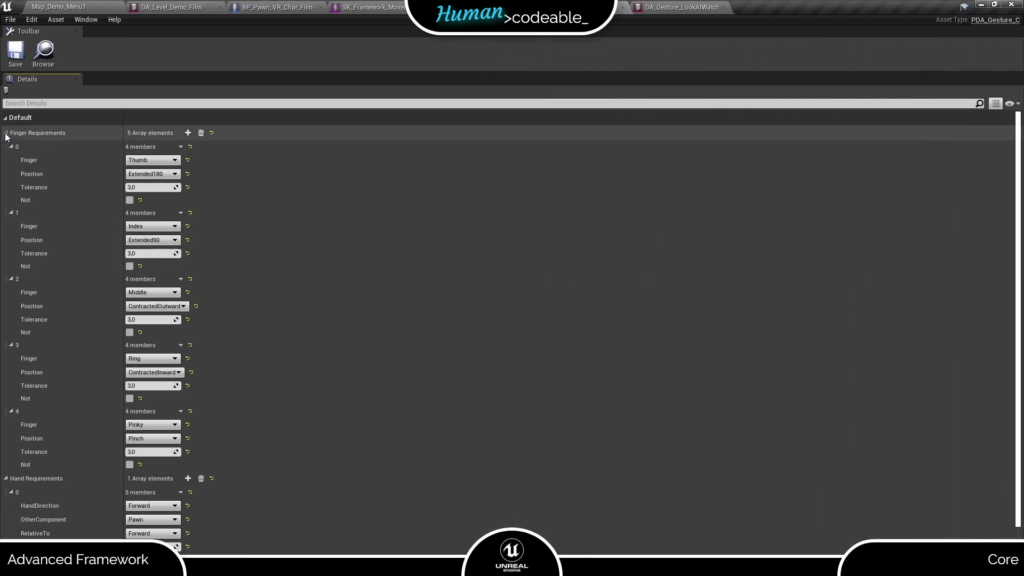
# Set hand requirement 0 to compare against OtherHand, keeping HandDirection and RelativeTo at Forward
pyautogui.click(5, 133)
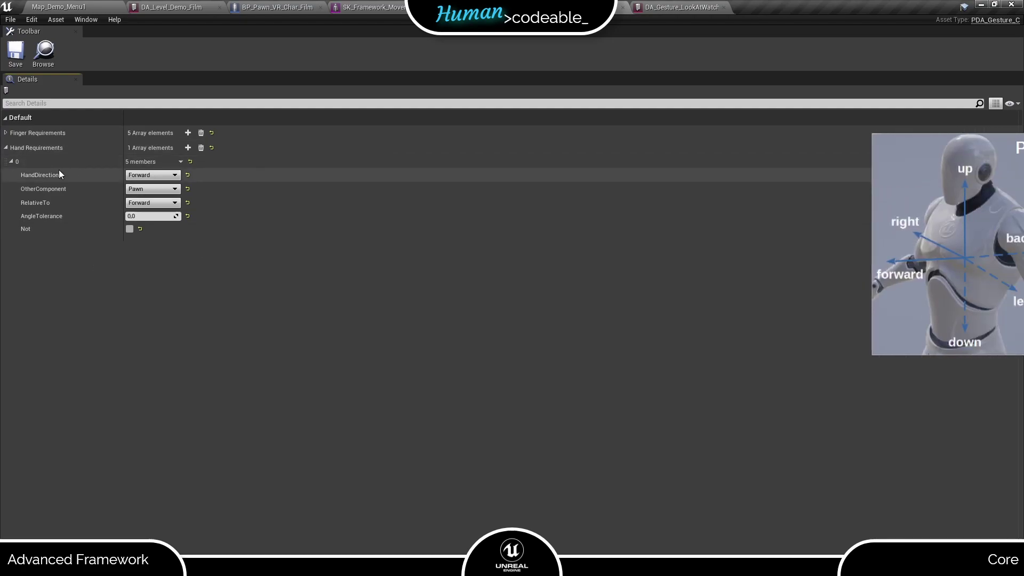
pyautogui.click(160, 189)
pyautogui.click(155, 211)
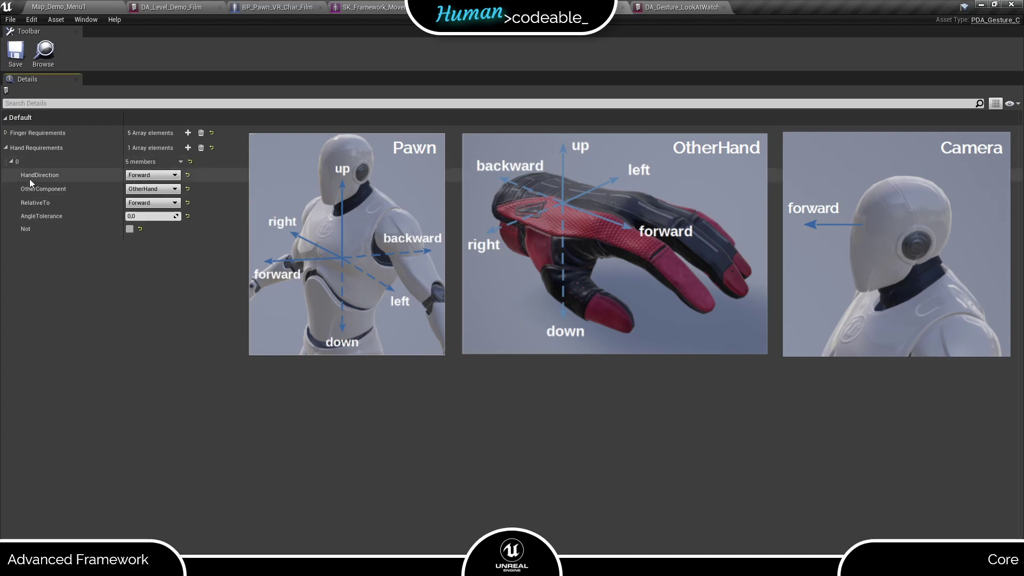
pyautogui.click(131, 177)
pyautogui.click(140, 184)
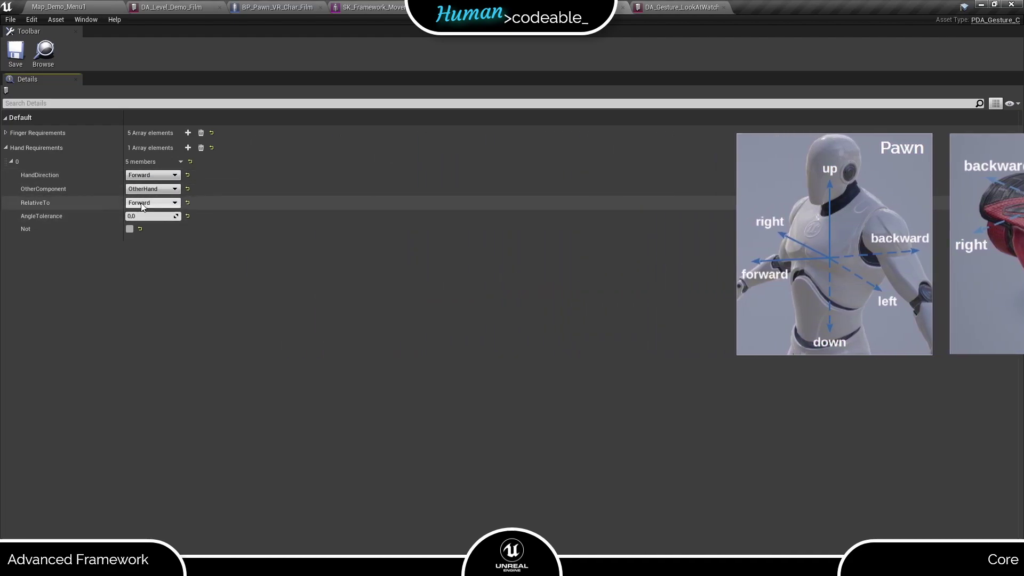
pyautogui.click(143, 207)
pyautogui.click(140, 215)
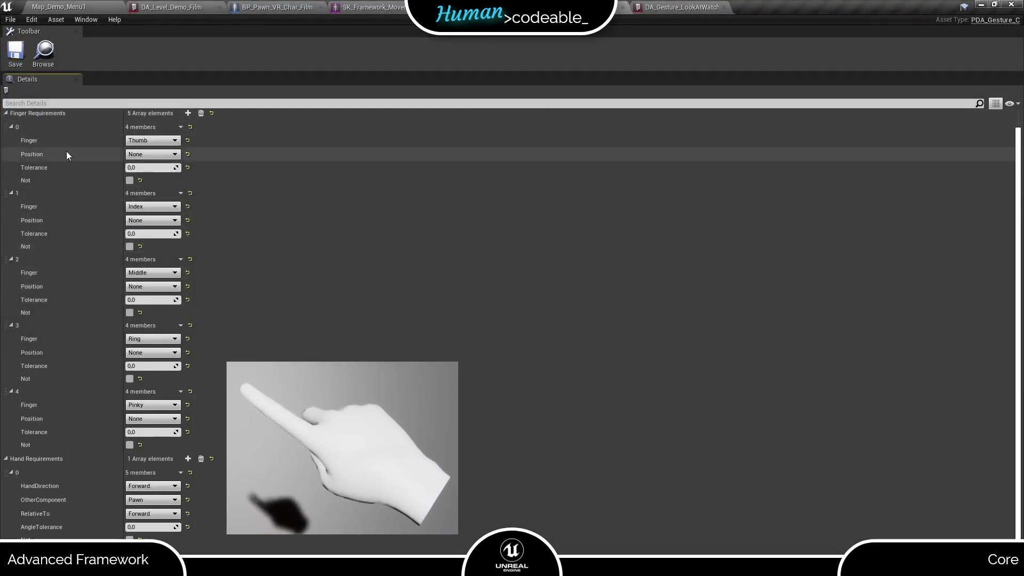
# Set the index finger to Extended180 and the other fingers to ContractedInward, then delete all hand requirements
pyautogui.click(152, 154)
pyautogui.click(147, 191)
pyautogui.click(152, 286)
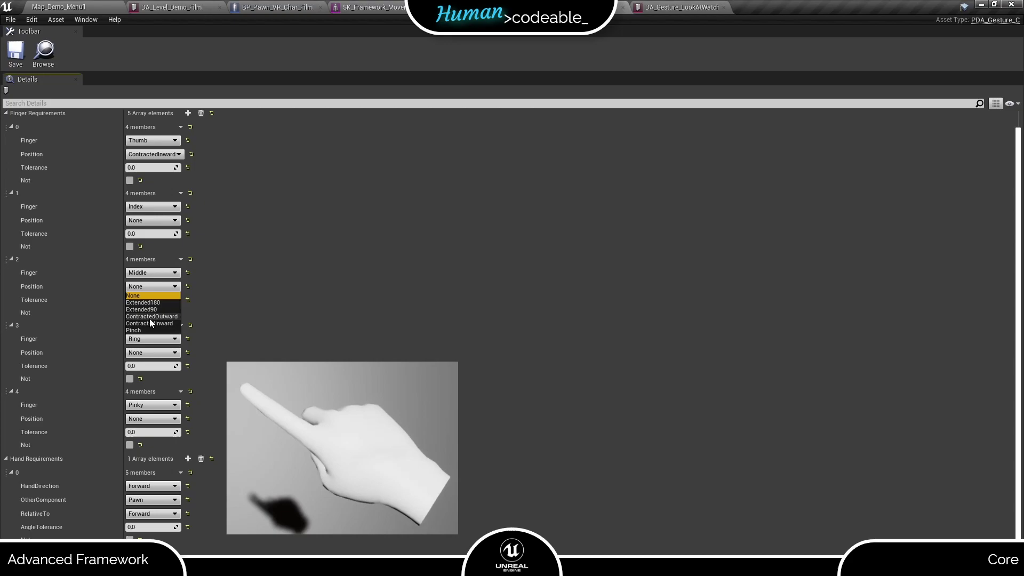
pyautogui.click(149, 323)
pyautogui.click(152, 352)
pyautogui.click(149, 389)
pyautogui.click(152, 418)
pyautogui.click(153, 455)
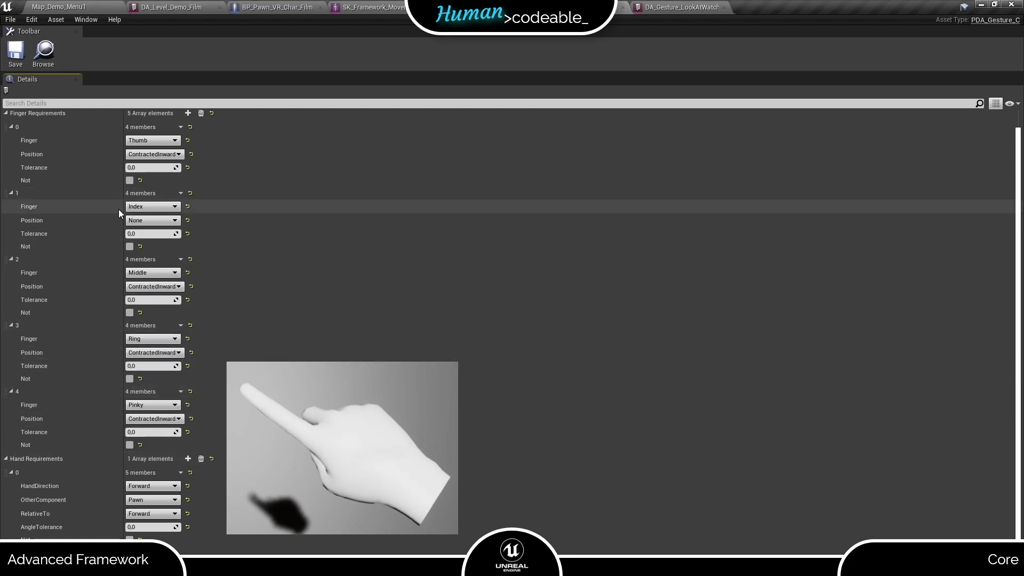
pyautogui.click(157, 222)
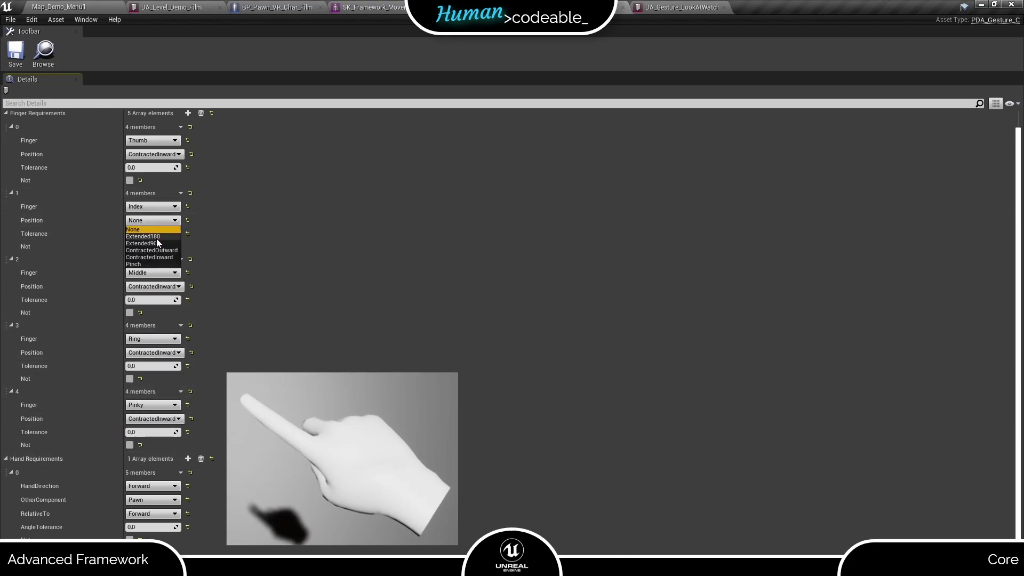
pyautogui.click(156, 237)
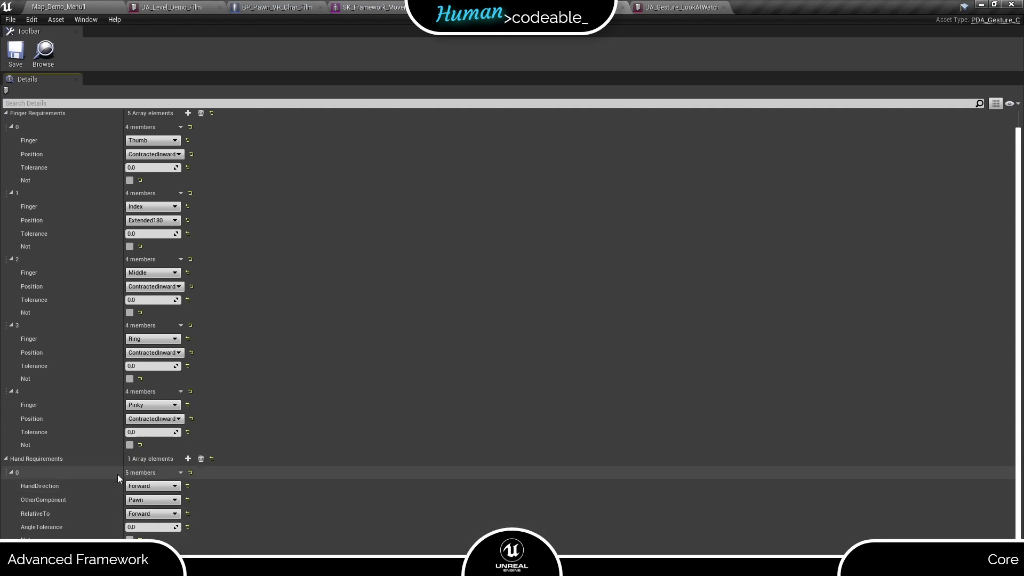
pyautogui.click(201, 459)
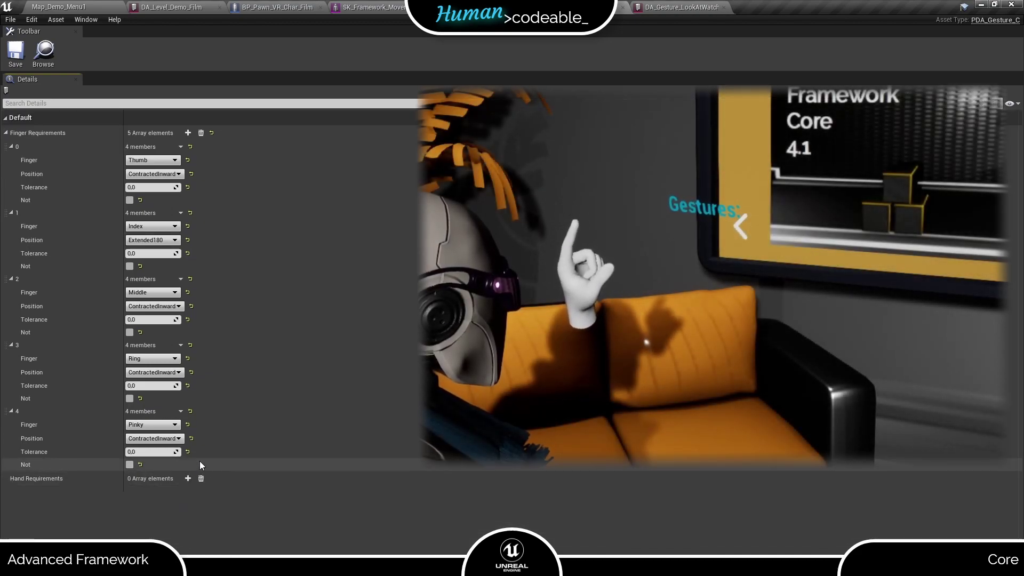
# Set the Tolerance of thumb, index, middle, ring and pinky requirements to 3,0
pyautogui.click(143, 188)
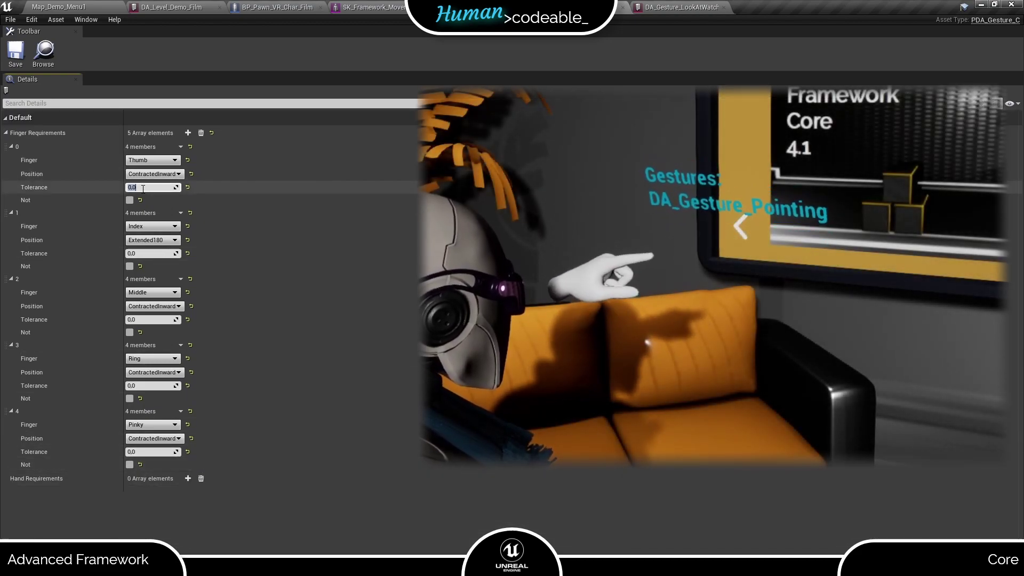
pyautogui.write('3')
pyautogui.press('Return')
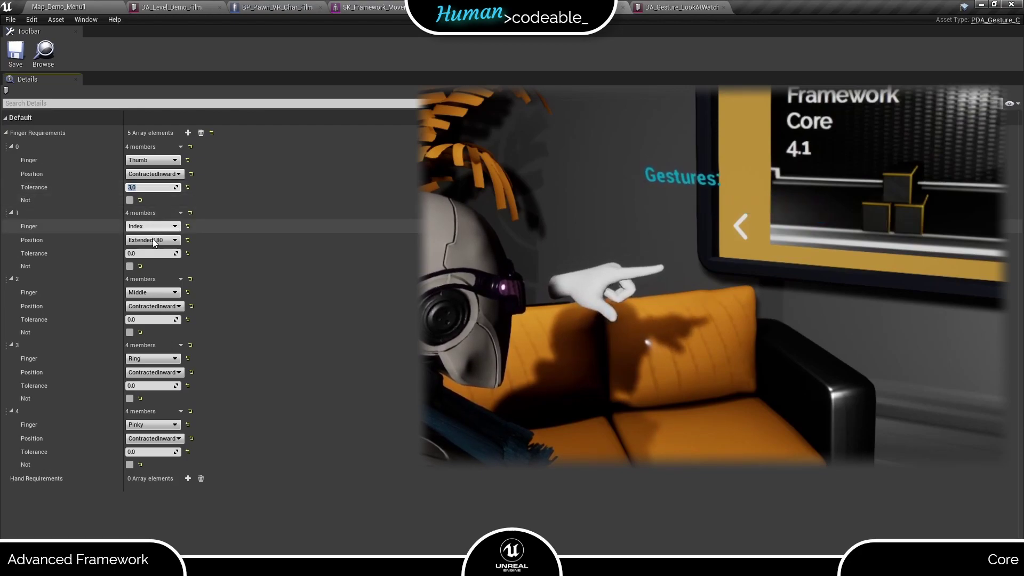
pyautogui.click(142, 254)
pyautogui.write('3')
pyautogui.press('Return')
pyautogui.click(138, 320)
pyautogui.write('3')
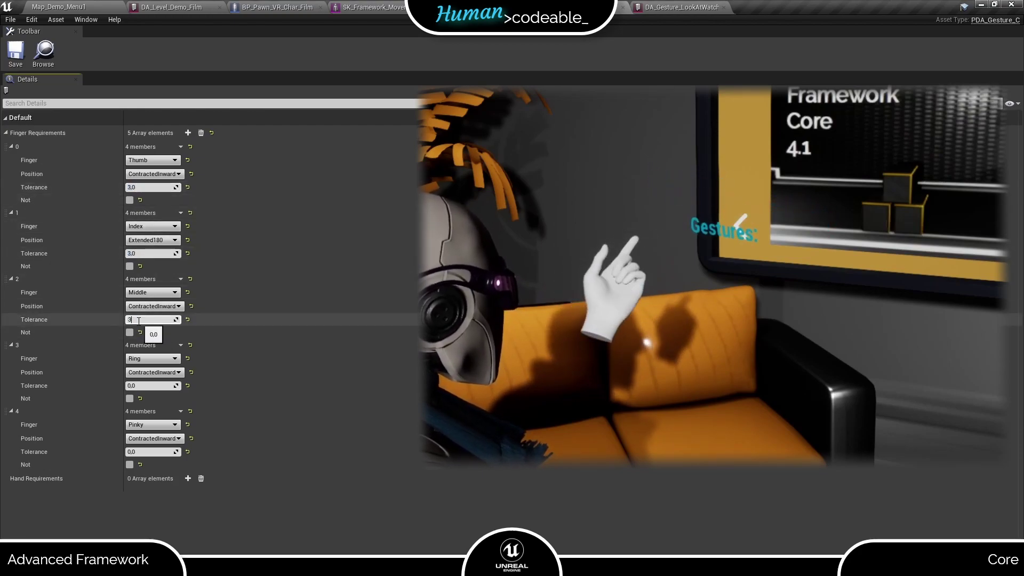
pyautogui.press('Return')
pyautogui.click(146, 386)
pyautogui.write('3')
pyautogui.press('Return')
pyautogui.click(152, 452)
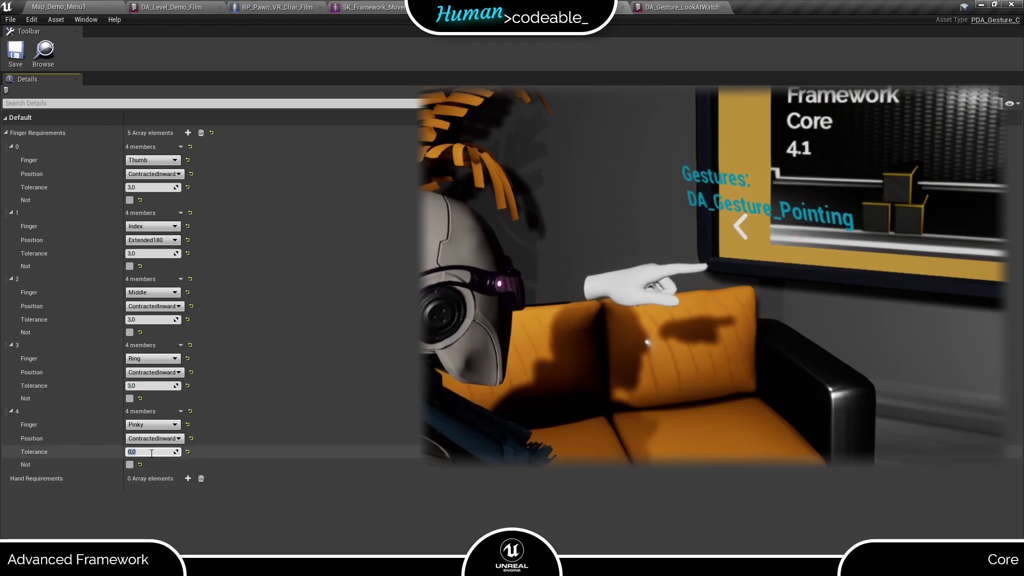
pyautogui.write('3')
pyautogui.press('Return')
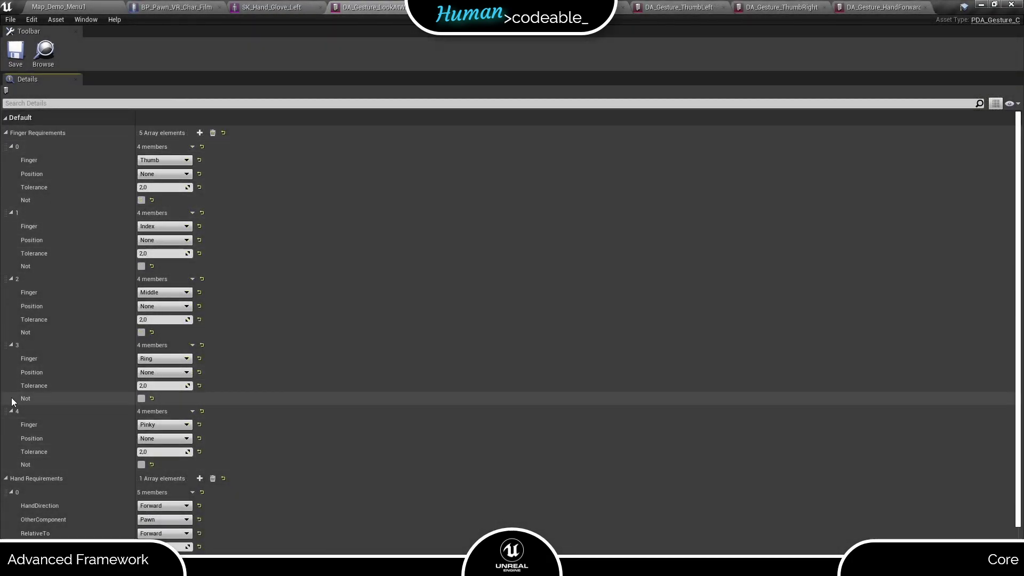
# Clear all finger requirements and set the hand requirement to Down, relative to Camera, AngleTolerance 40,0
pyautogui.click(216, 130)
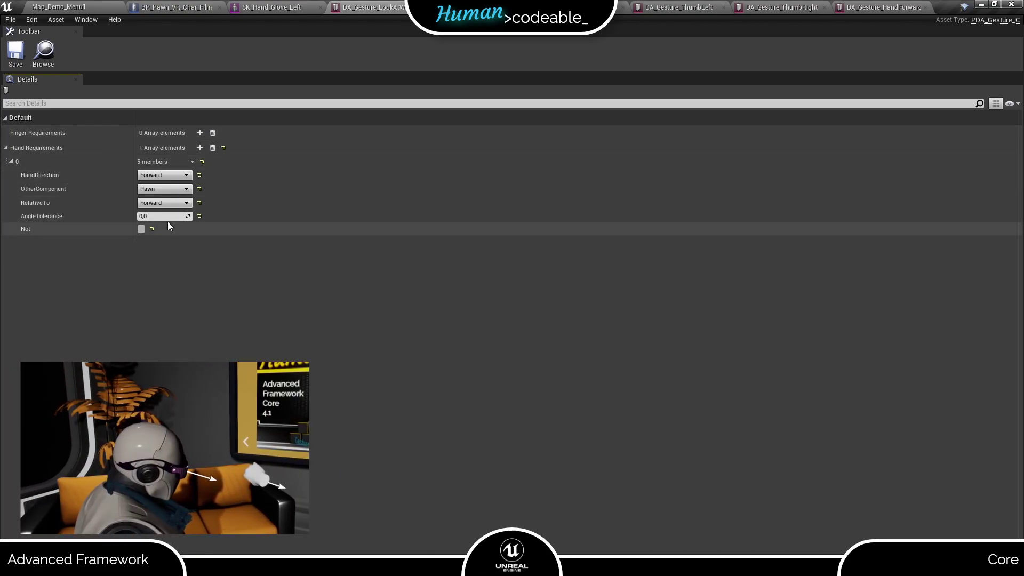
pyautogui.click(165, 177)
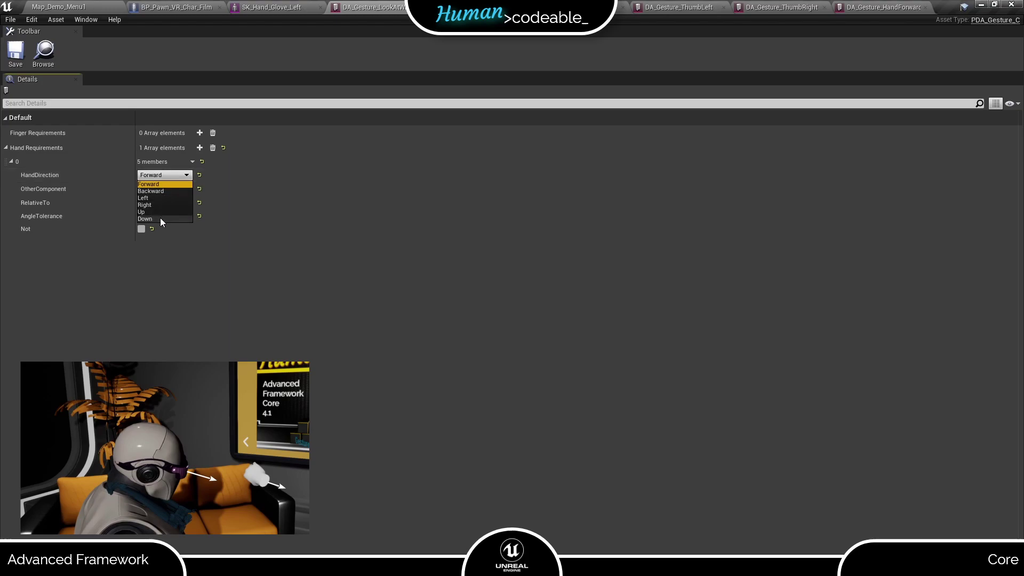
pyautogui.click(160, 218)
pyautogui.click(157, 191)
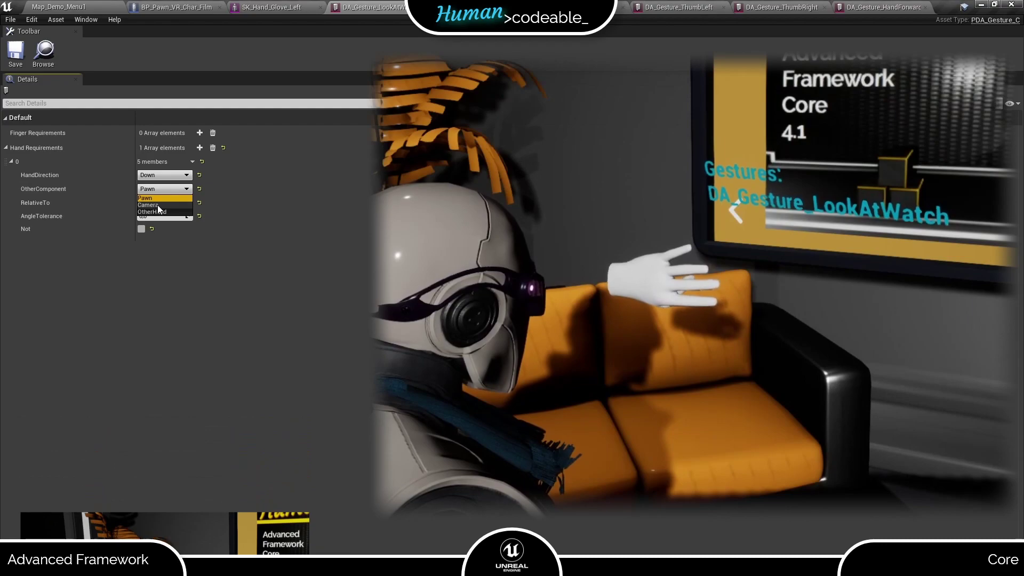
pyautogui.click(157, 205)
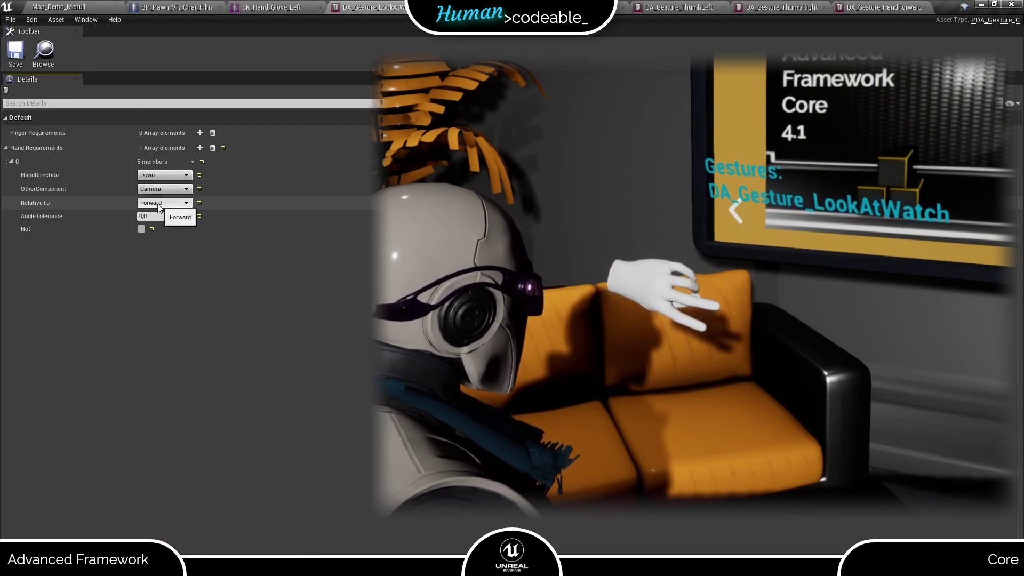
pyautogui.click(158, 216)
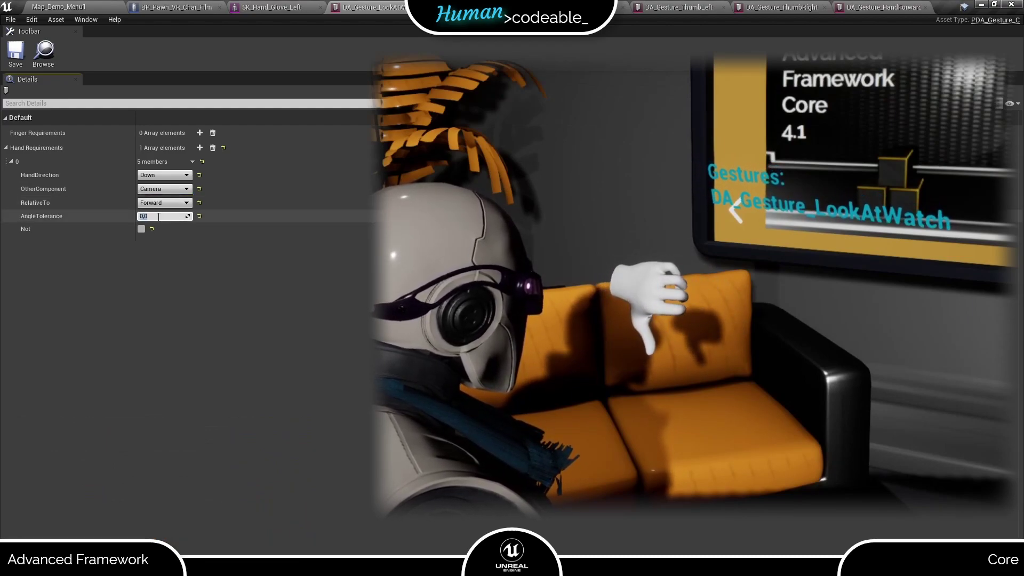
pyautogui.write('40')
pyautogui.press('Return')
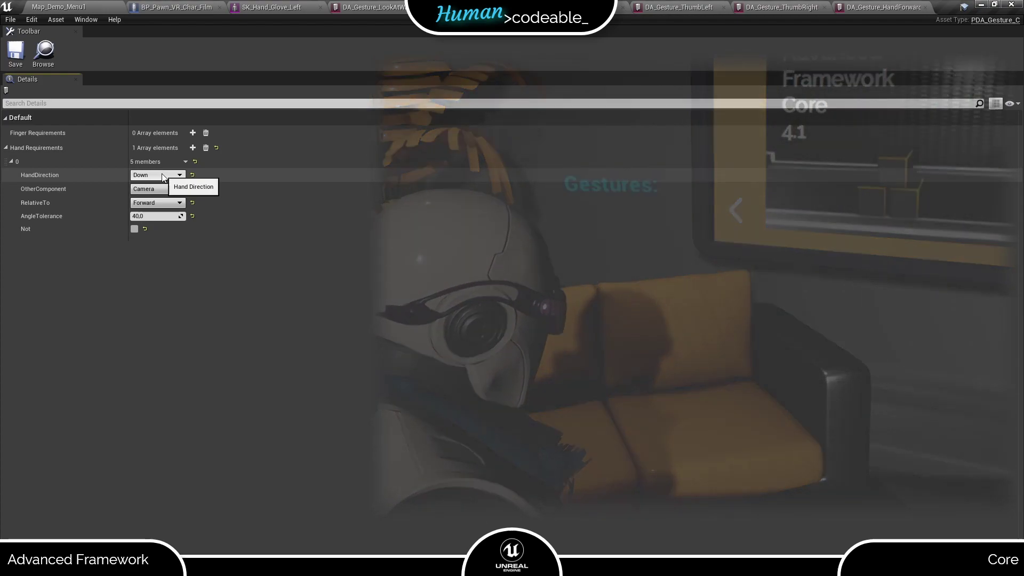
# Set HandDirection to Up, tick Not, and enter an AngleTolerance of 90
pyautogui.click(161, 174)
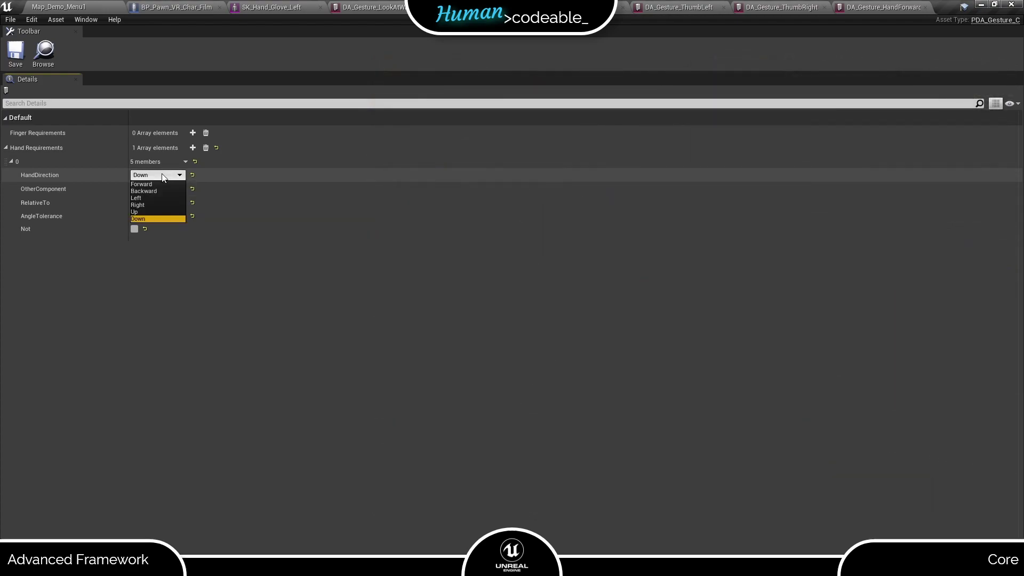
pyautogui.click(158, 212)
pyautogui.click(134, 229)
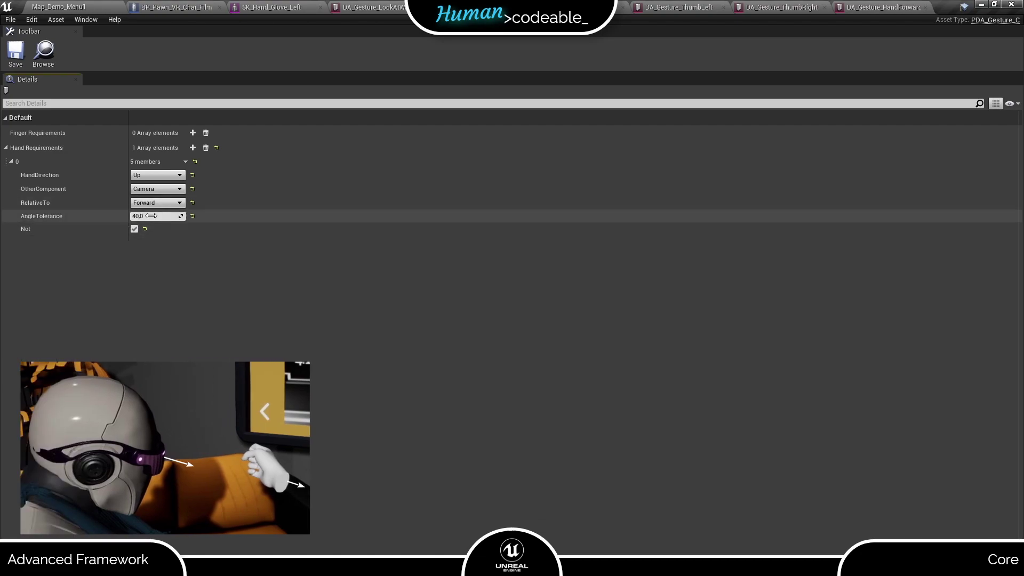
pyautogui.click(135, 216)
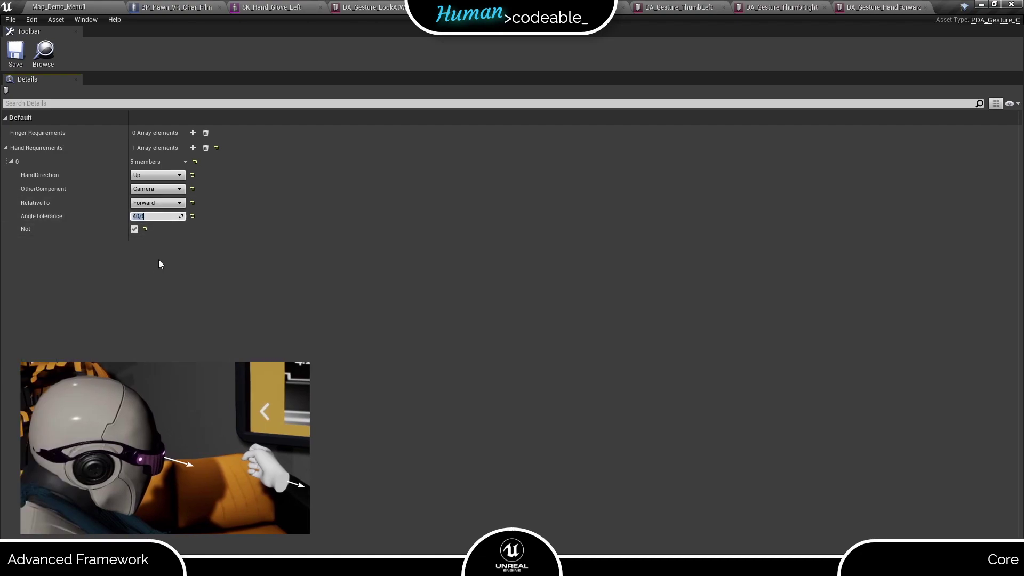
pyautogui.write('90')
pyautogui.press('Return')
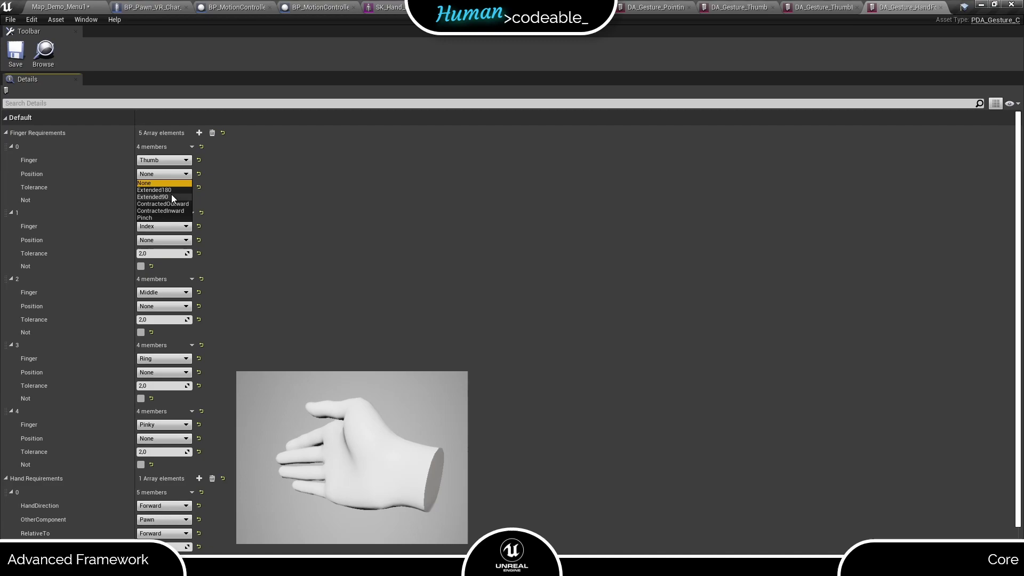
# Set the thumb to Extended90 and the index, middle, ring and pinky fingers to Extended180
pyautogui.click(171, 195)
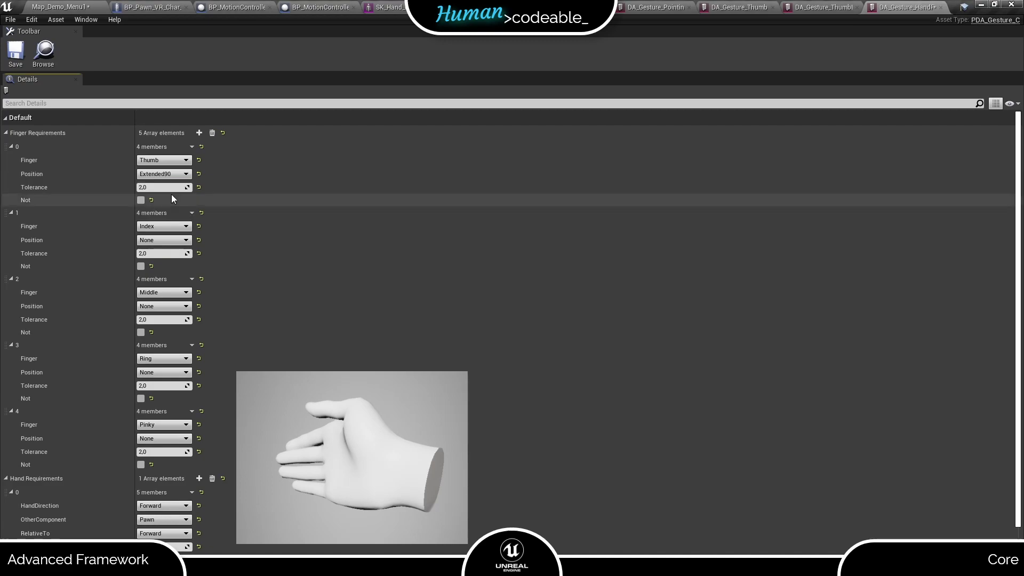
pyautogui.click(168, 238)
pyautogui.click(159, 255)
pyautogui.click(163, 306)
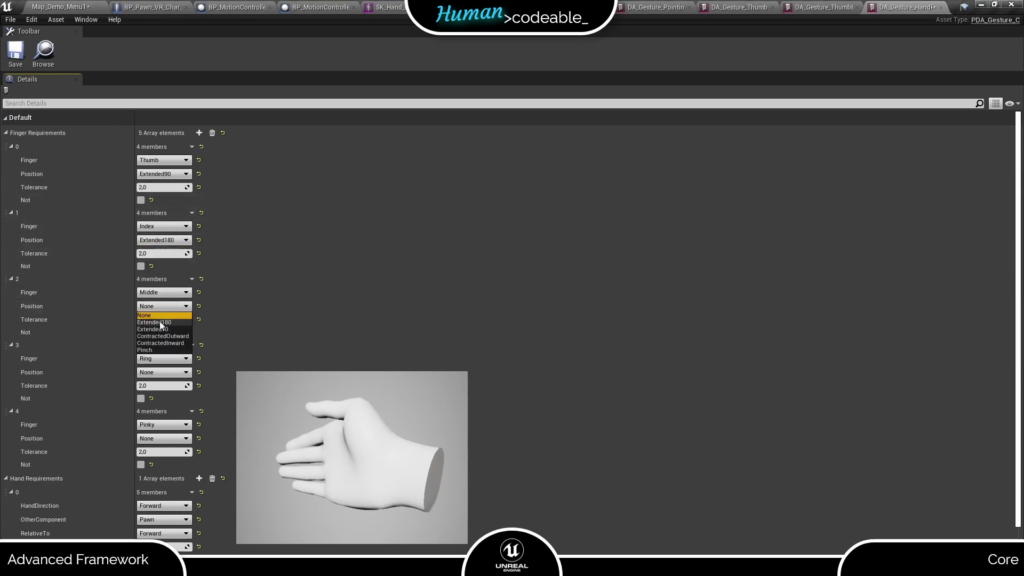
pyautogui.click(159, 321)
pyautogui.click(159, 372)
pyautogui.click(159, 388)
pyautogui.click(163, 438)
pyautogui.click(160, 434)
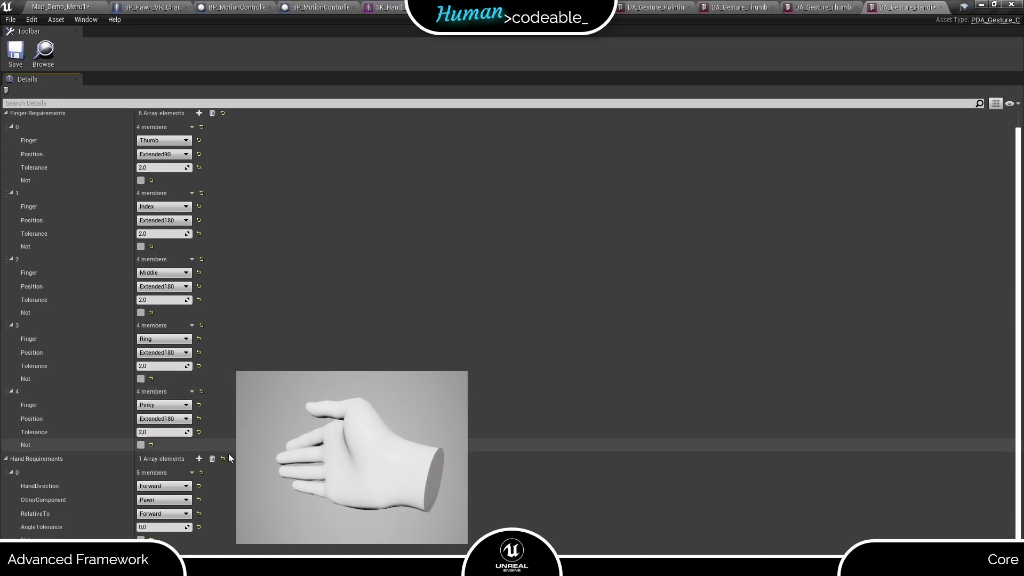
# Keep hand direction Forward, set AngleTolerance to 40,0, and save the asset
pyautogui.click(169, 487)
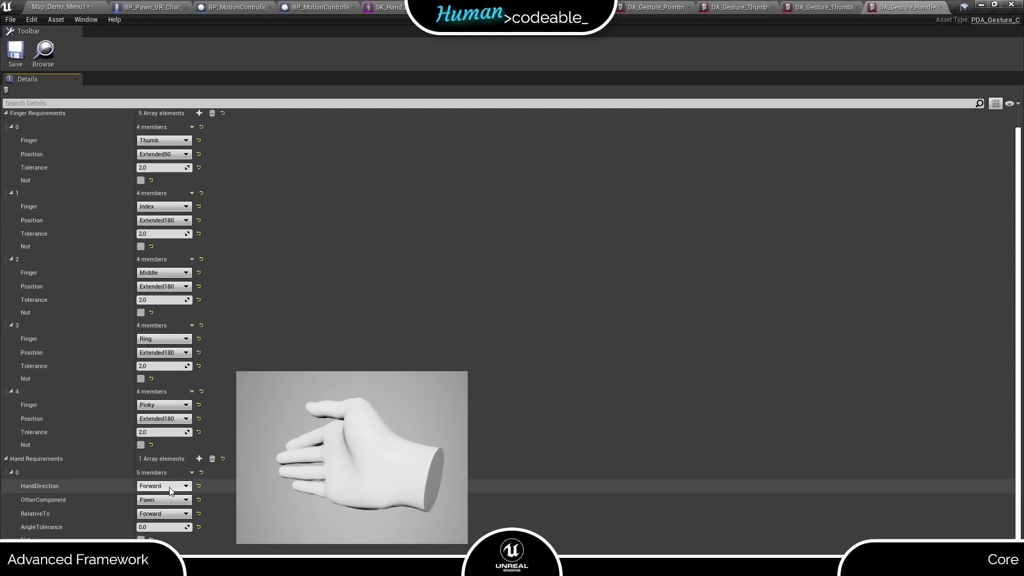
pyautogui.click(169, 525)
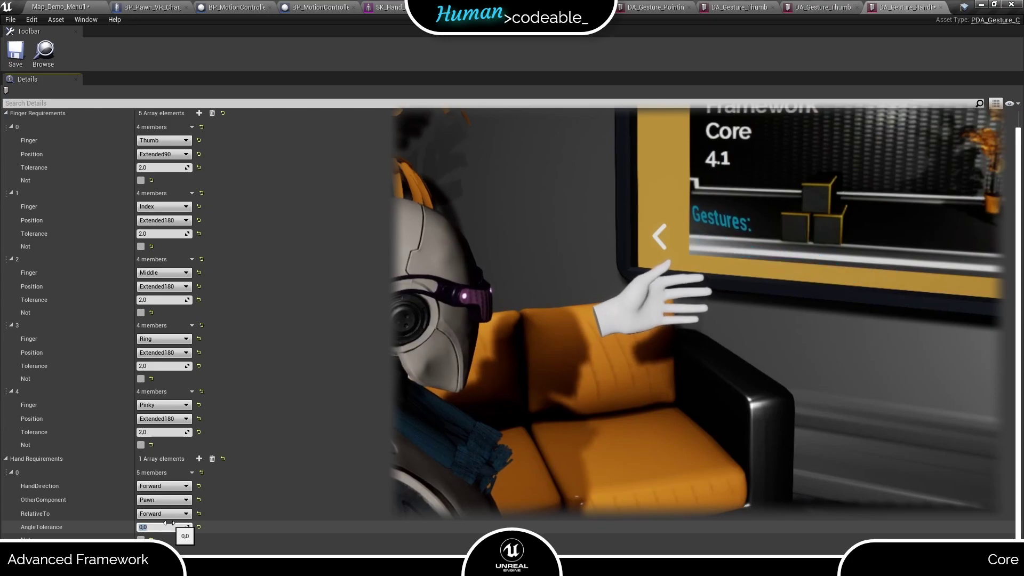
pyautogui.write('40')
pyautogui.press('Return')
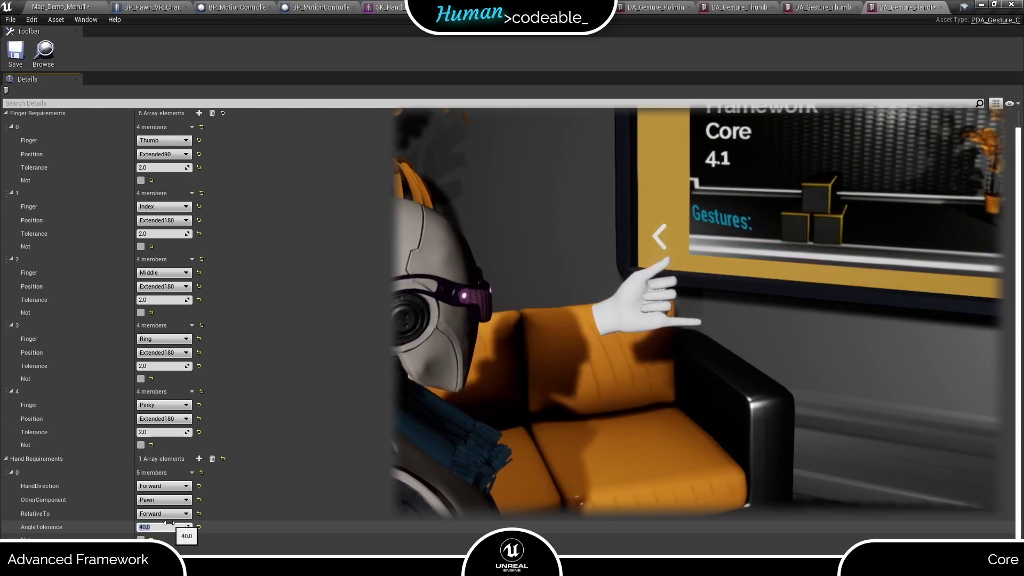
pyautogui.click(16, 54)
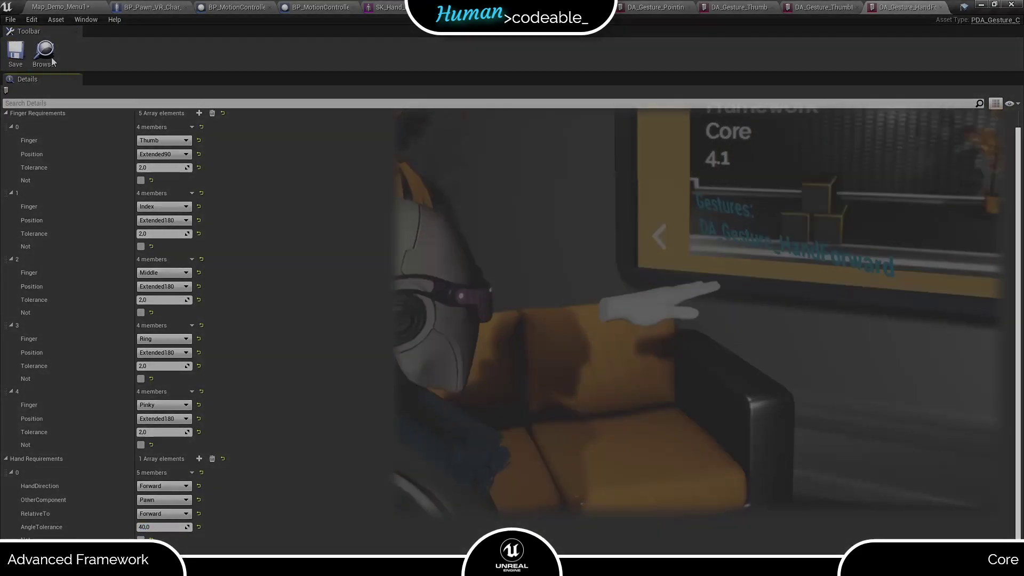